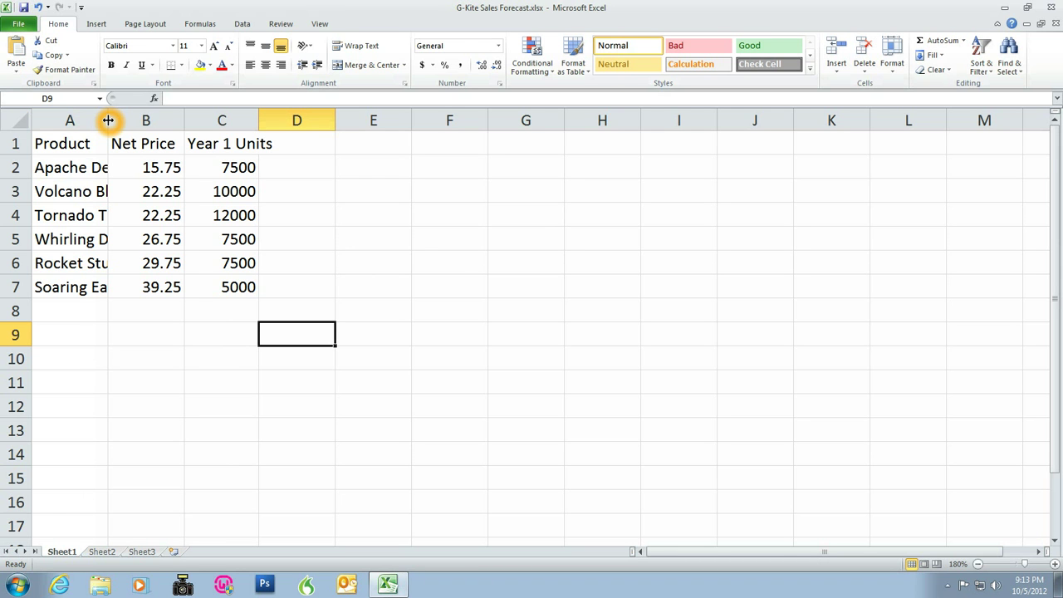
AutoFit columns A and C to their contents so the product names and the Year 1 Units heading fit
double_click(108, 120)
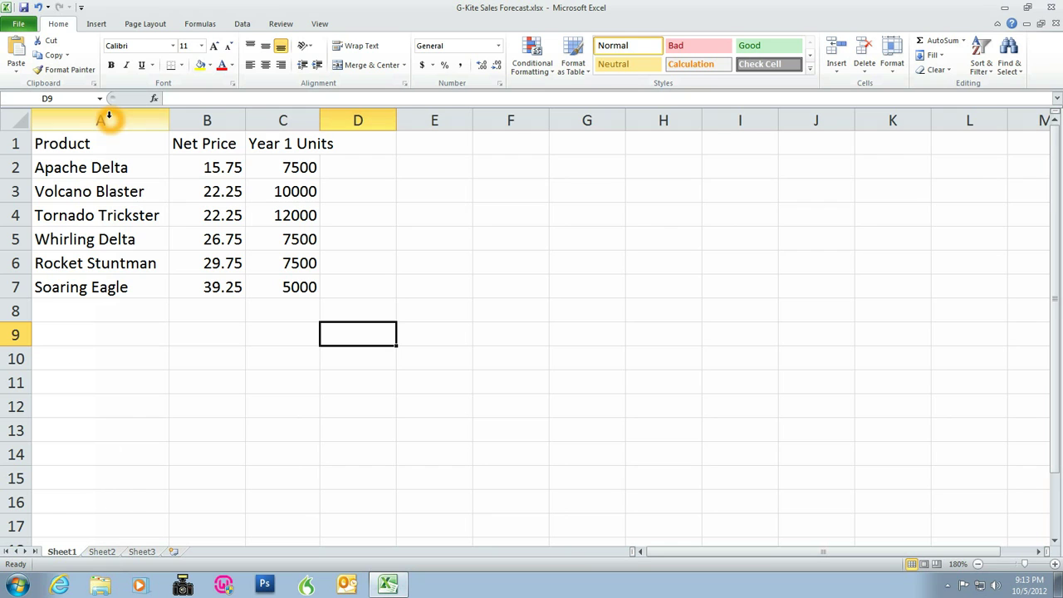
click(121, 215)
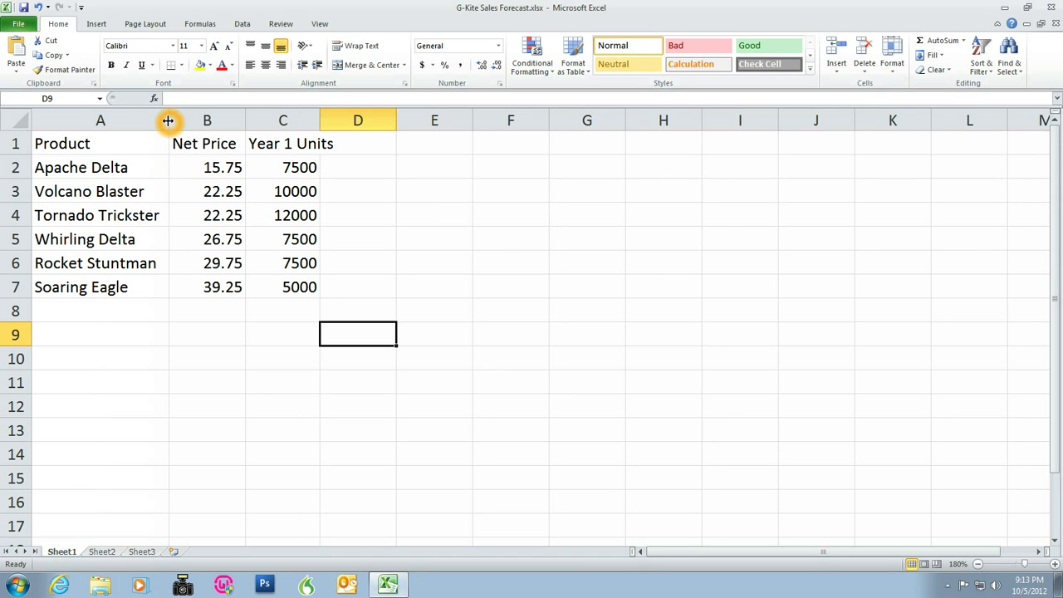
drag(167, 120, 259, 119)
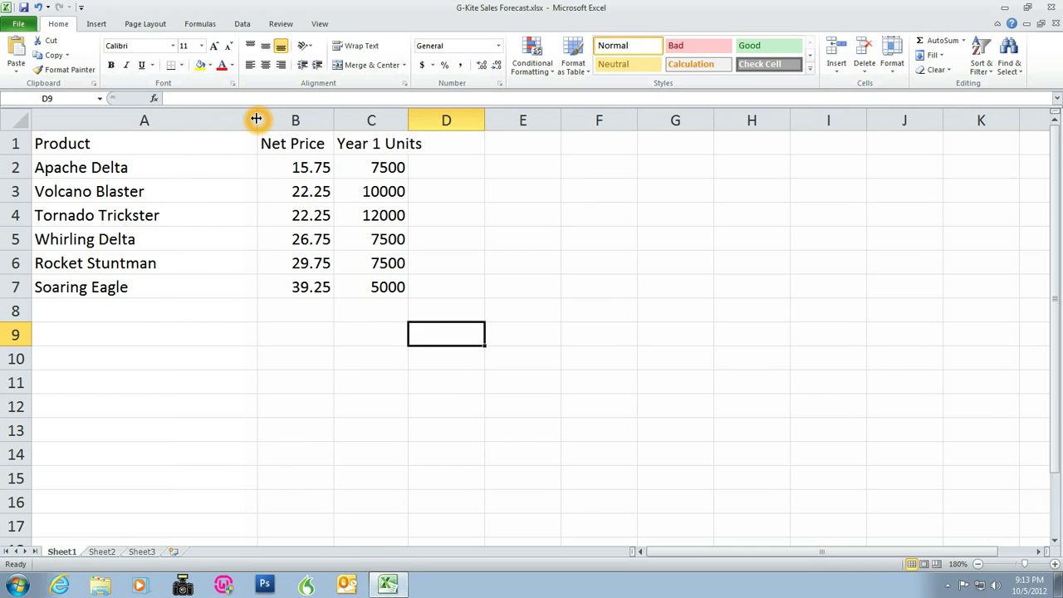
double_click(258, 119)
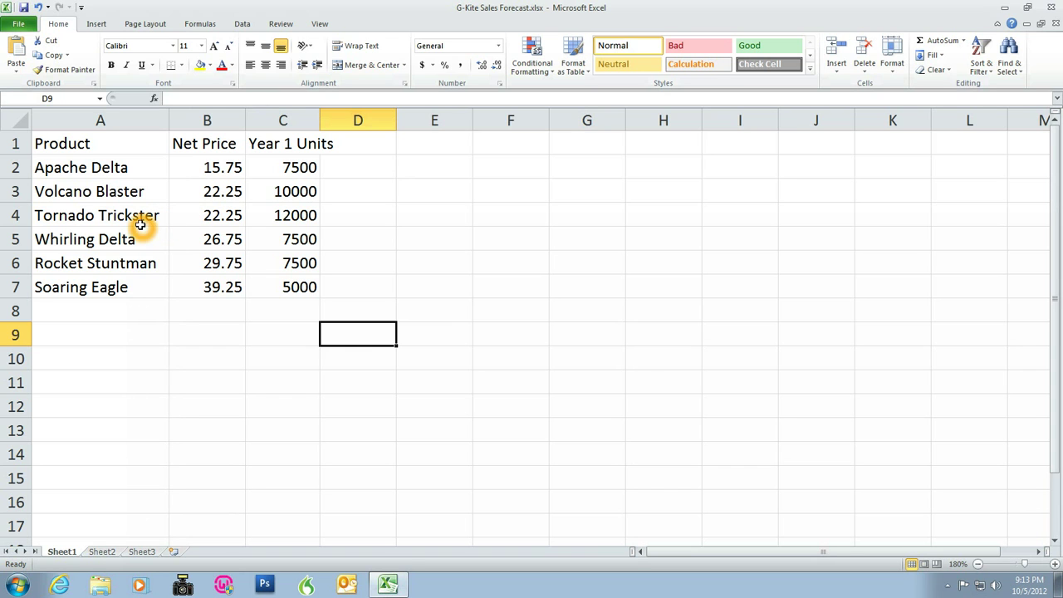
click(96, 214)
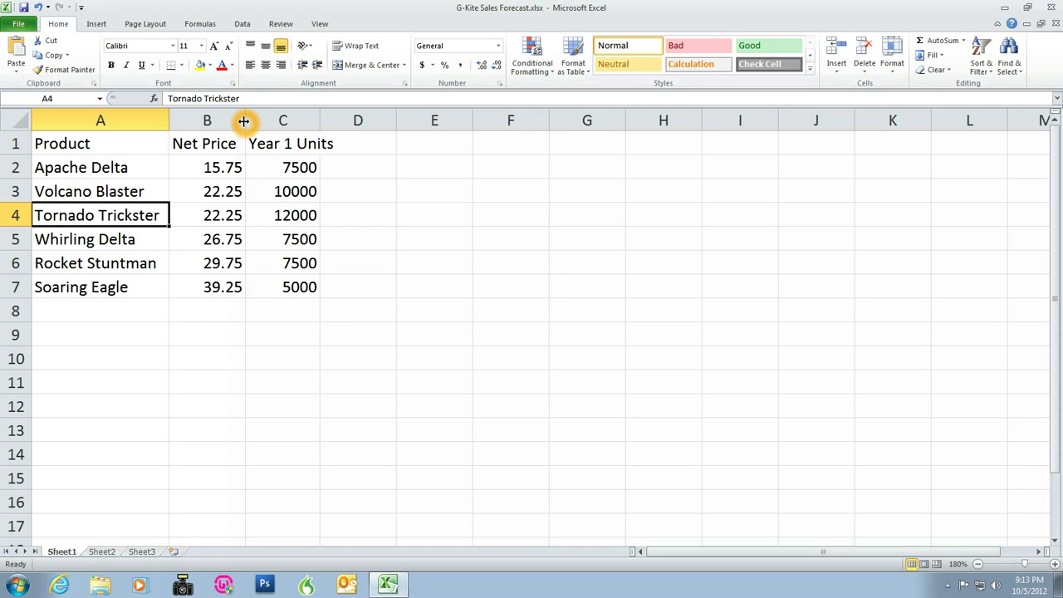
double_click(320, 121)
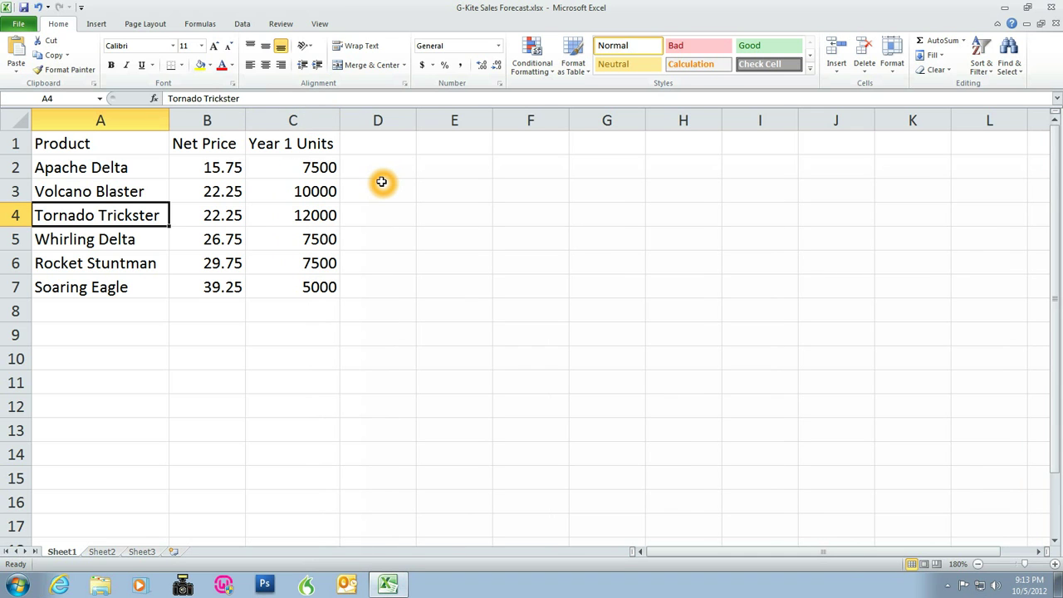
Insert two blank rows above the header row containing Product, Net Price and Year 1 Units
click(13, 143)
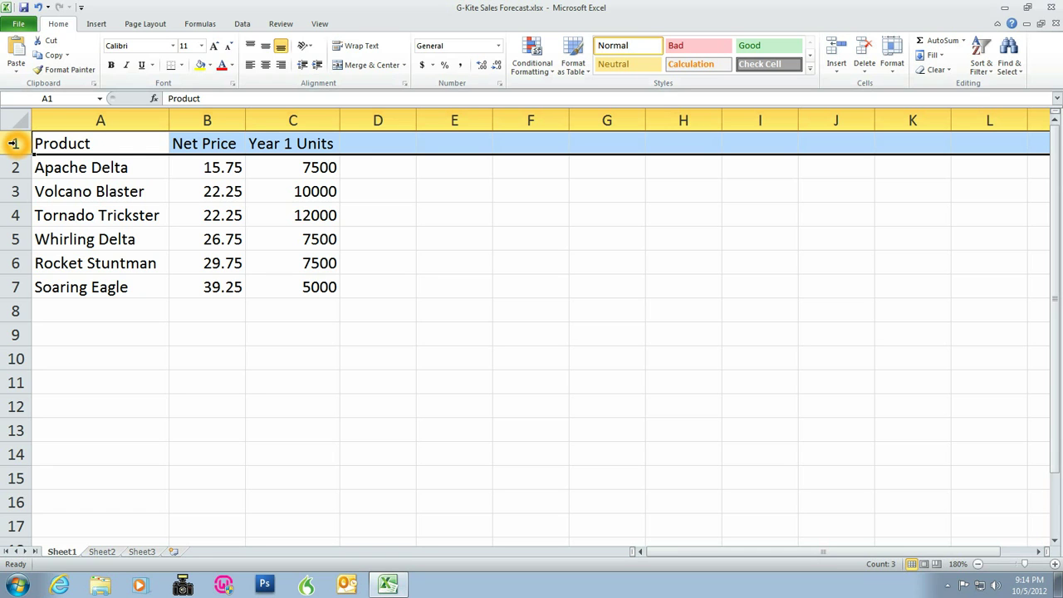
right_click(13, 143)
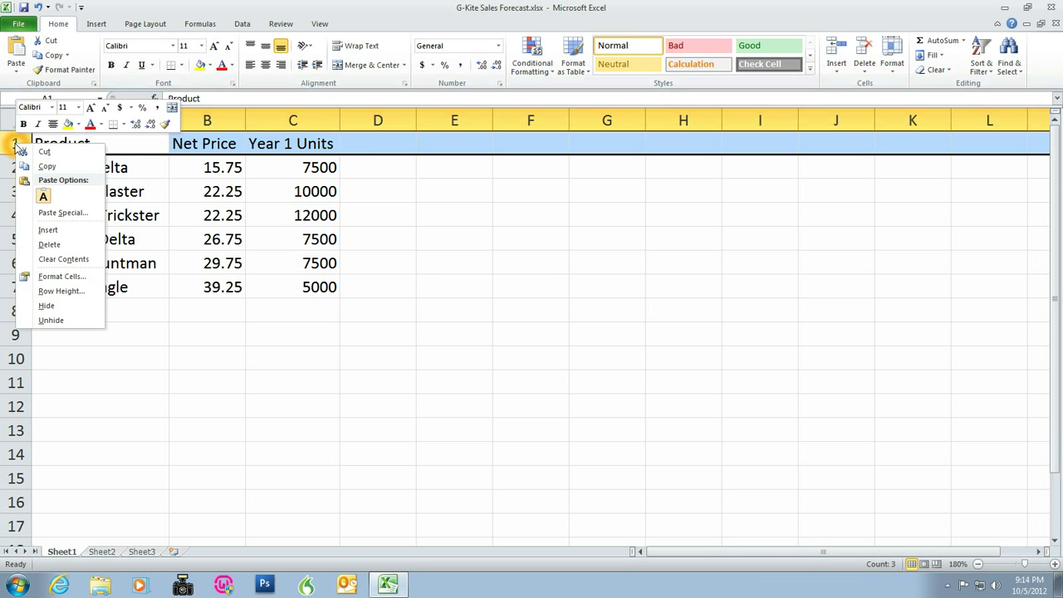
click(55, 230)
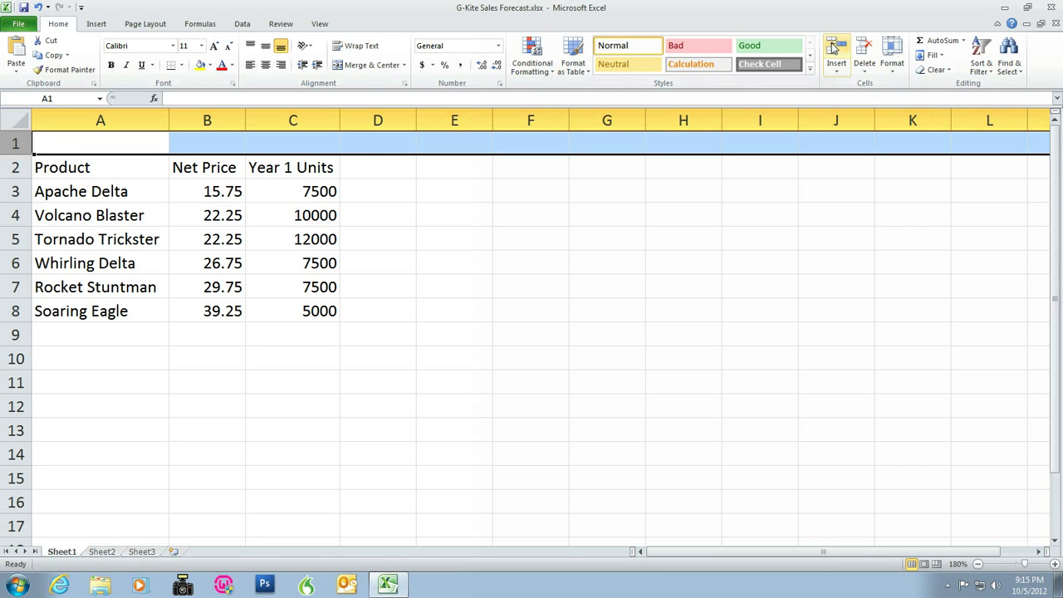
click(838, 76)
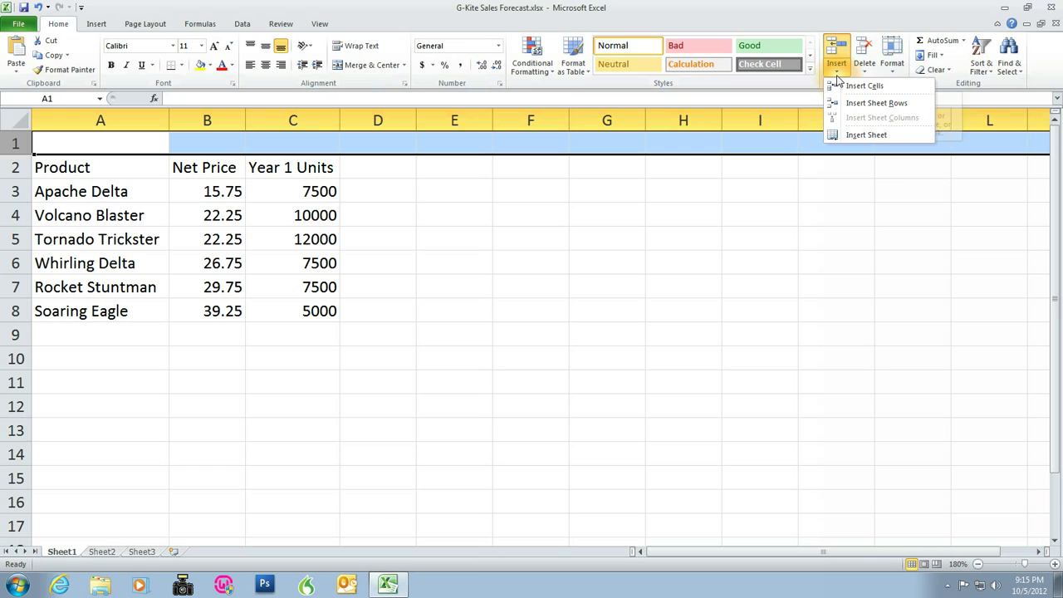
click(865, 107)
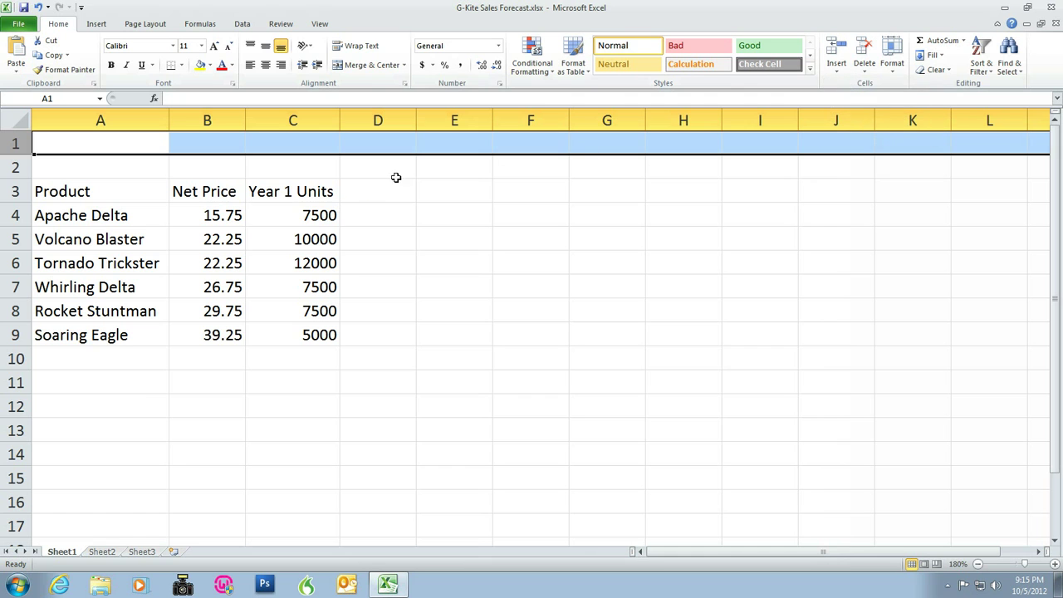
click(232, 178)
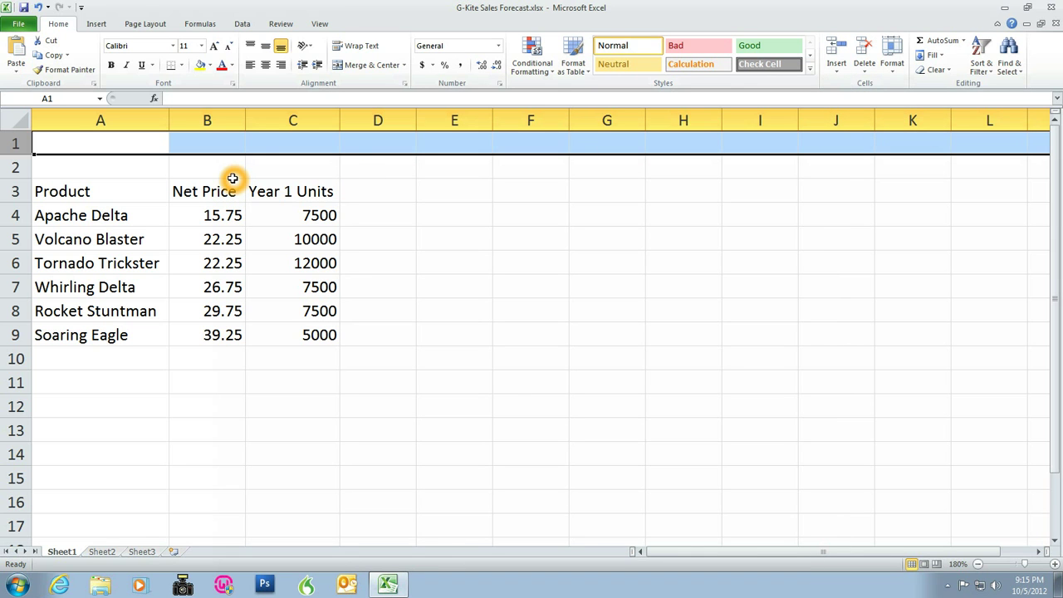
Enter the title "Year 1 Kite Production Sales Forecast" in cell A1
click(65, 149)
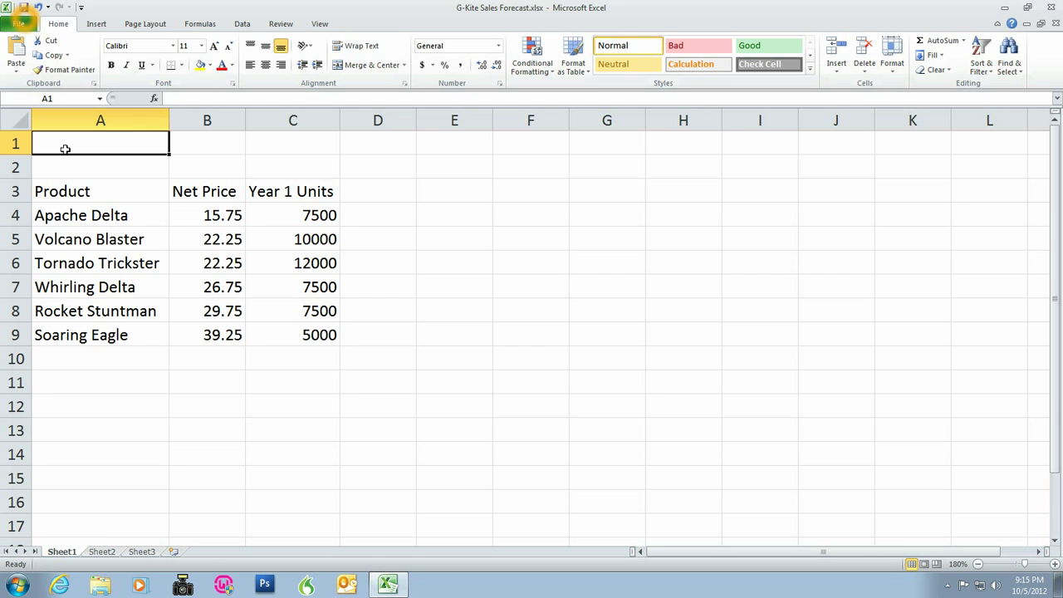
text(Year)
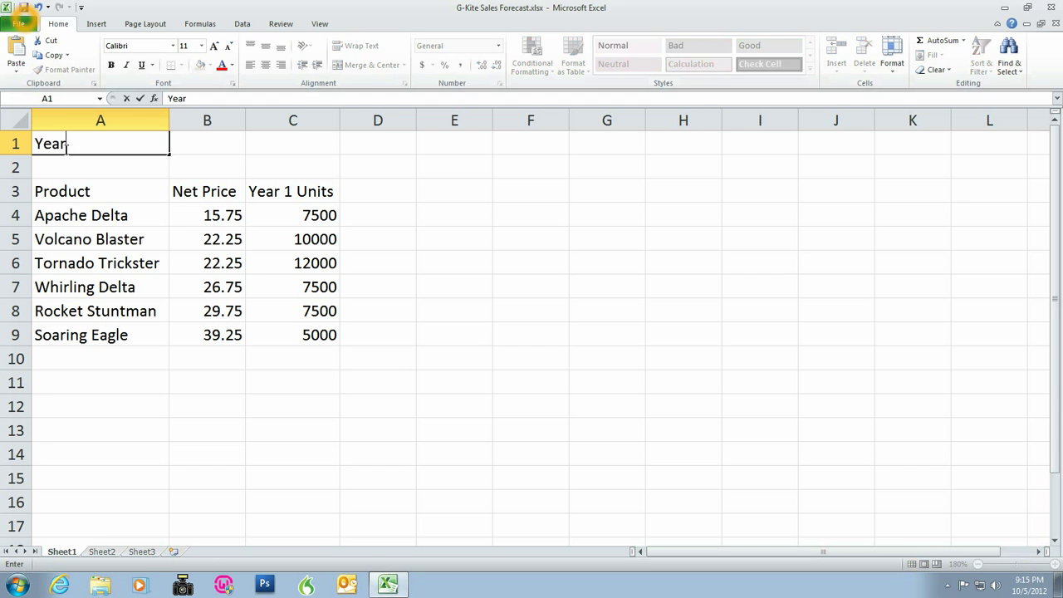
text( 1 Kite Pro)
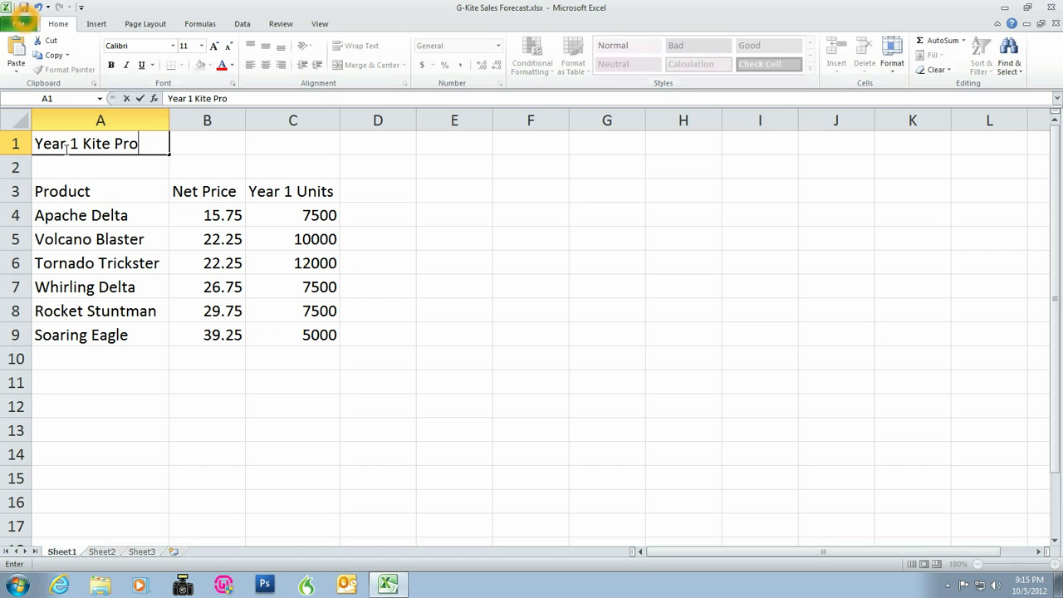
text(duction Sale)
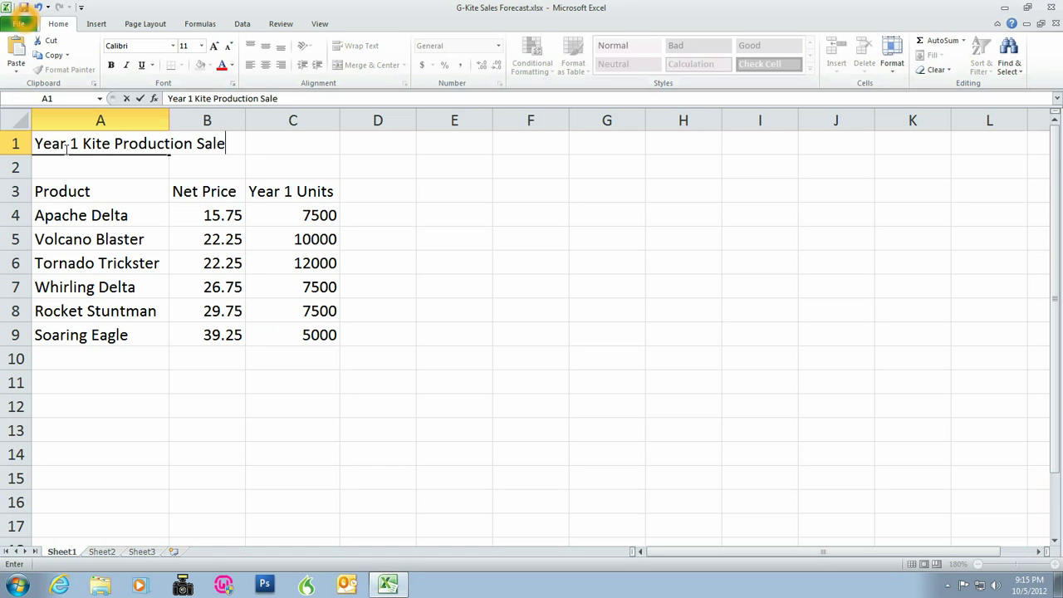
text(s Forecast)
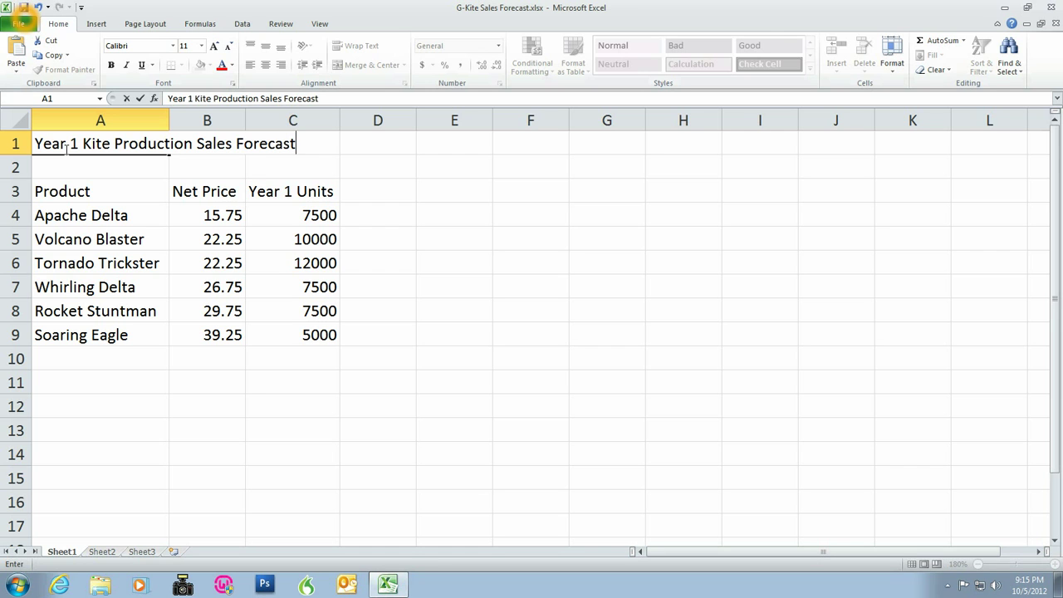
key(Return)
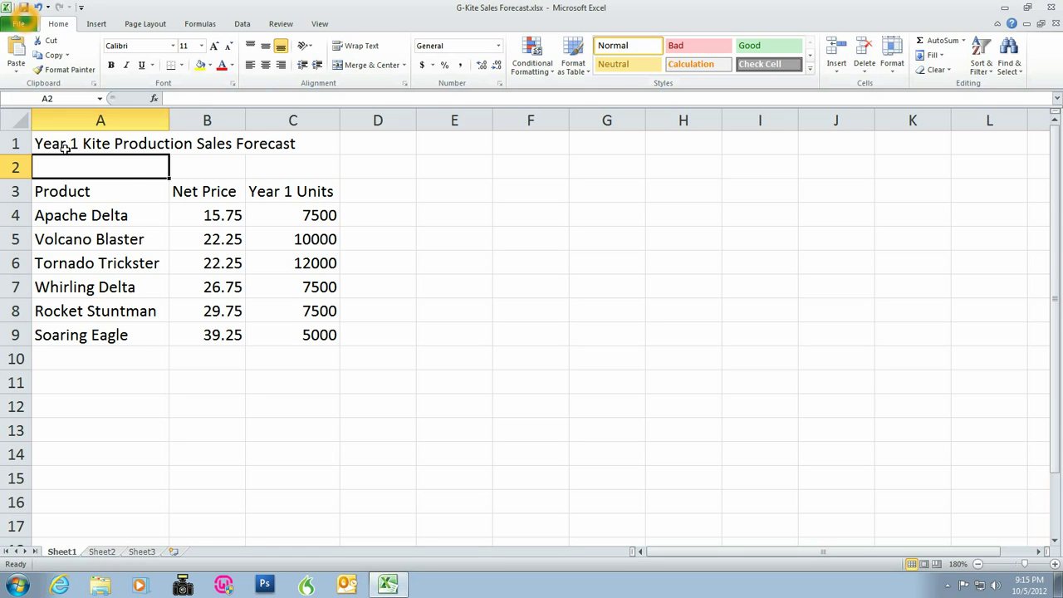
Resize blank row 2 freehand to about 29 points, make it slightly shorter, and AutoFit its height
click(15, 167)
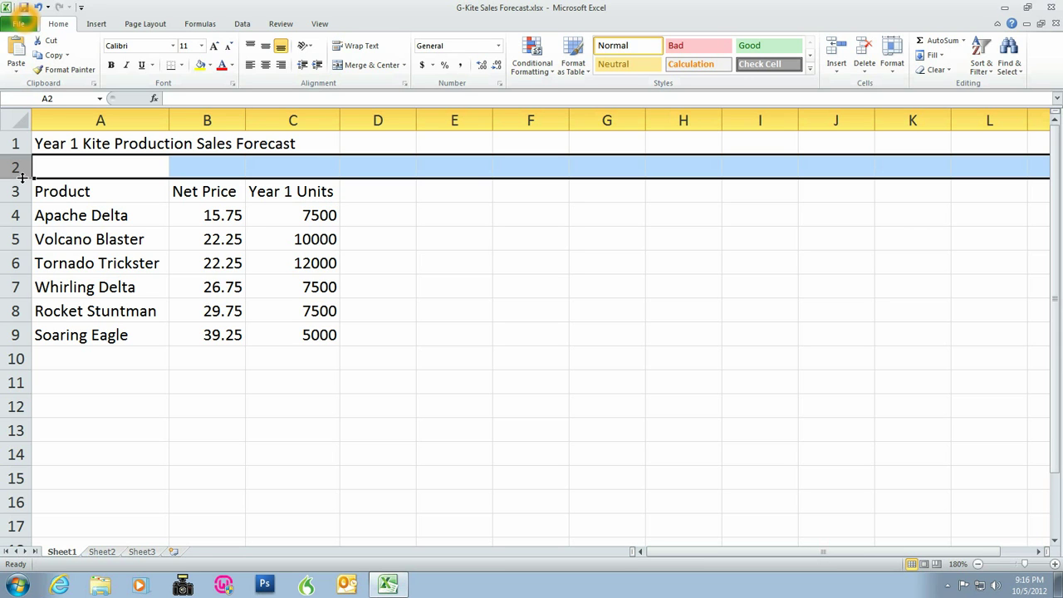
drag(22, 177, 22, 176)
drag(19, 176, 19, 200)
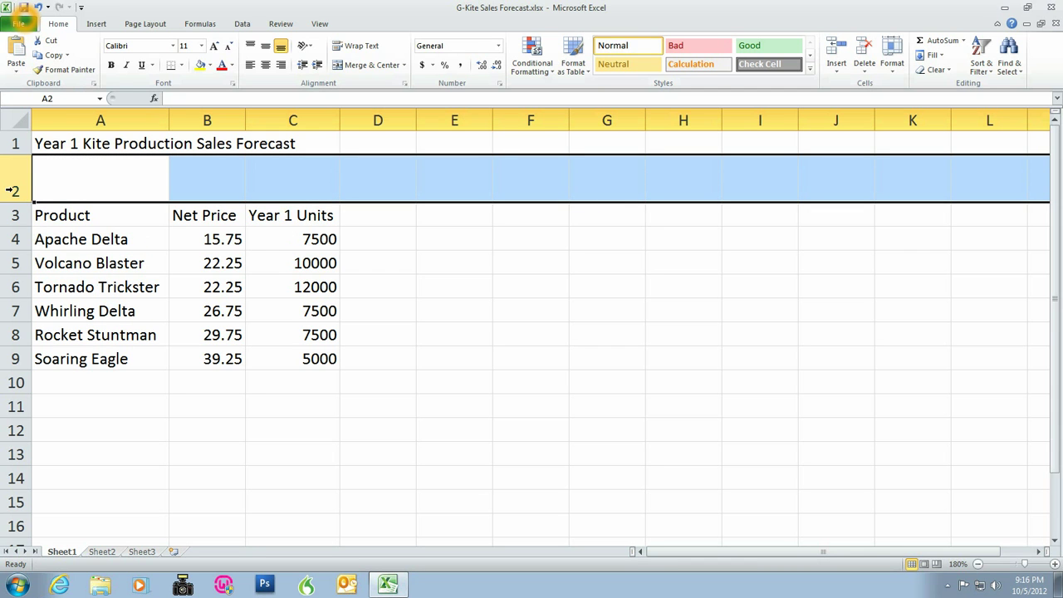
drag(19, 203, 18, 201)
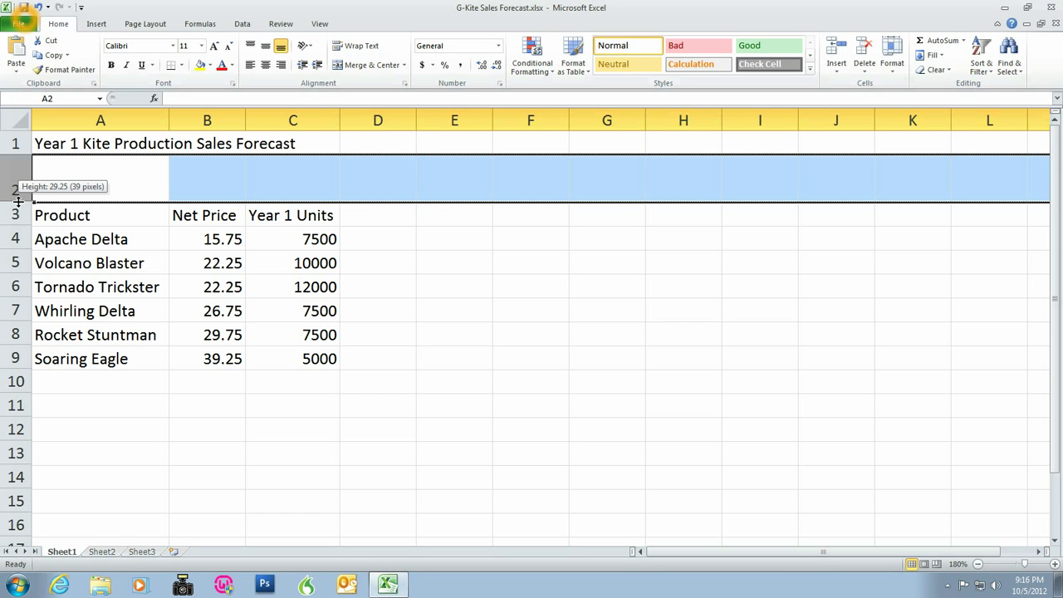
drag(18, 201, 19, 192)
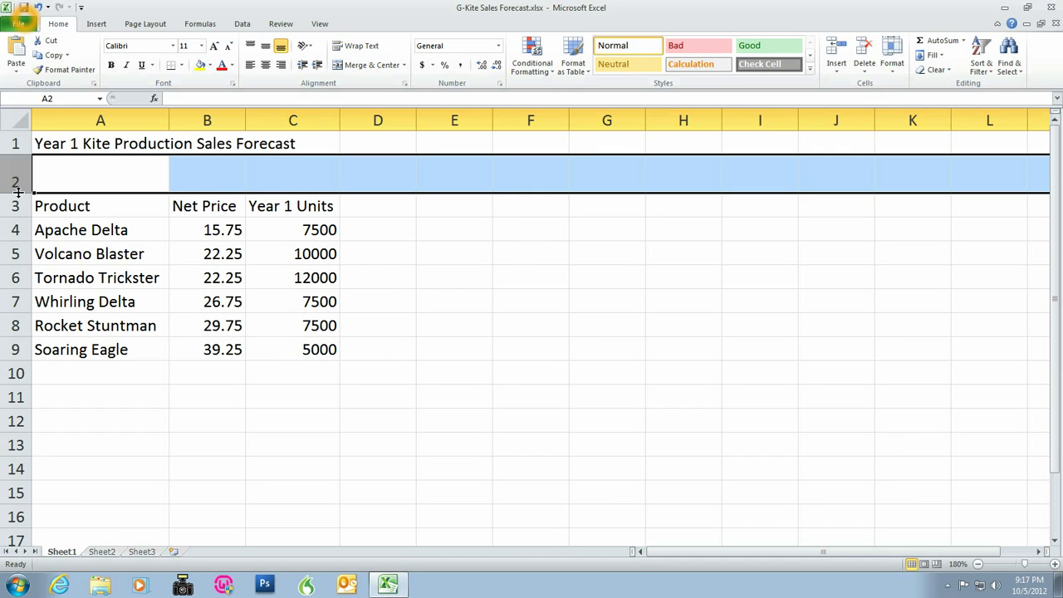
double_click(19, 193)
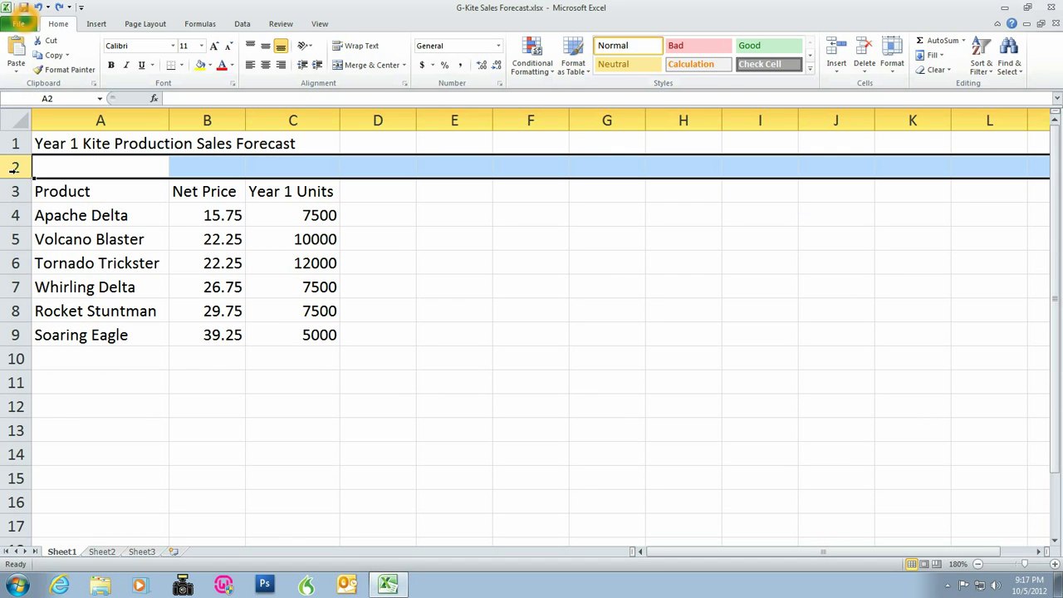
Set the height of blank row 2 to exactly 24
right_click(15, 167)
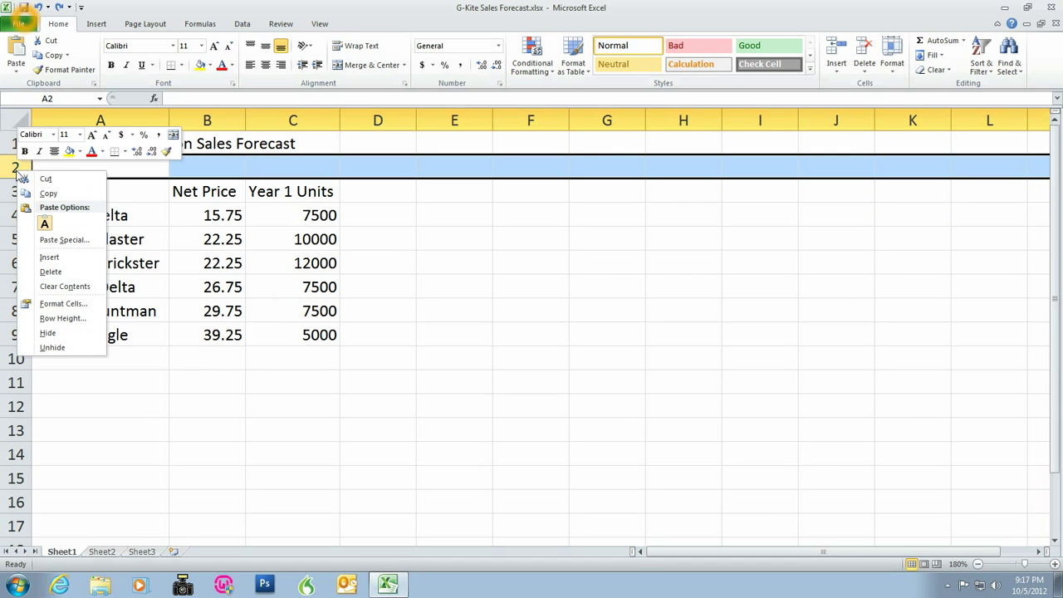
click(77, 326)
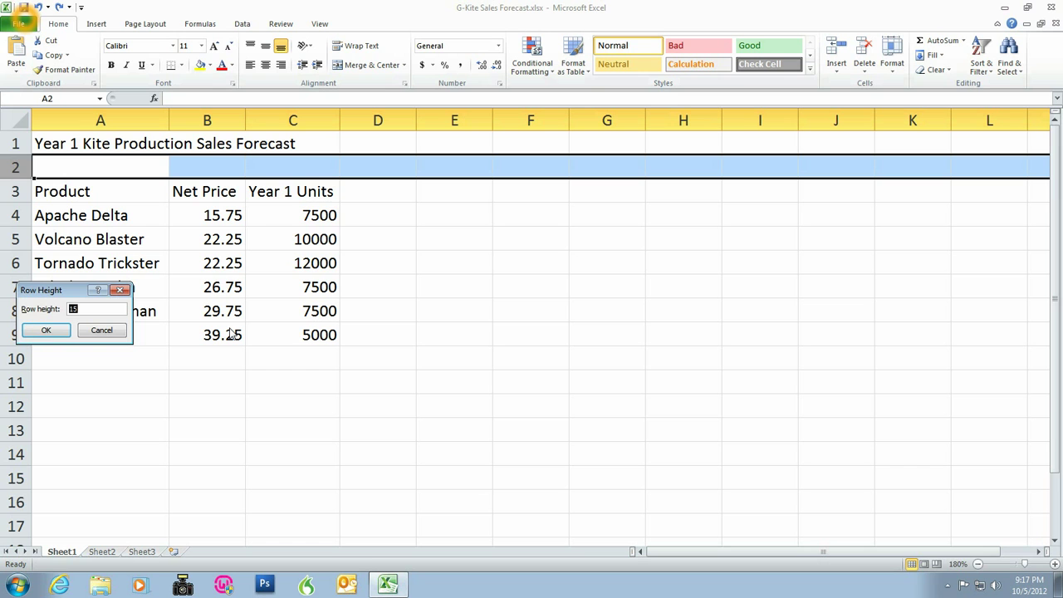
text(24)
key(Return)
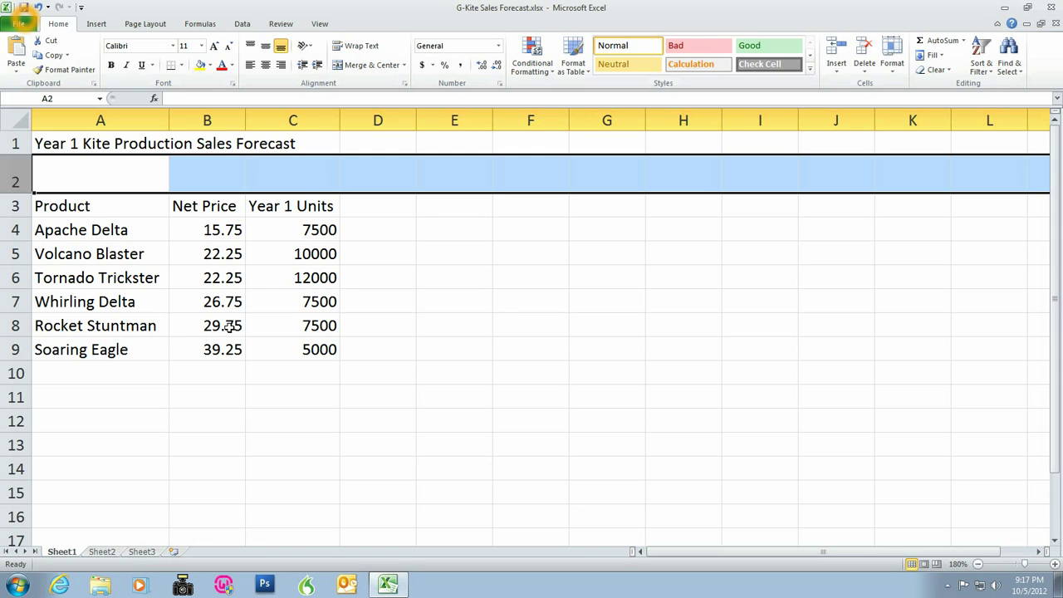
Examine the Row Height setting of row 2, once from cell A2 and once with the whole row selected
click(87, 170)
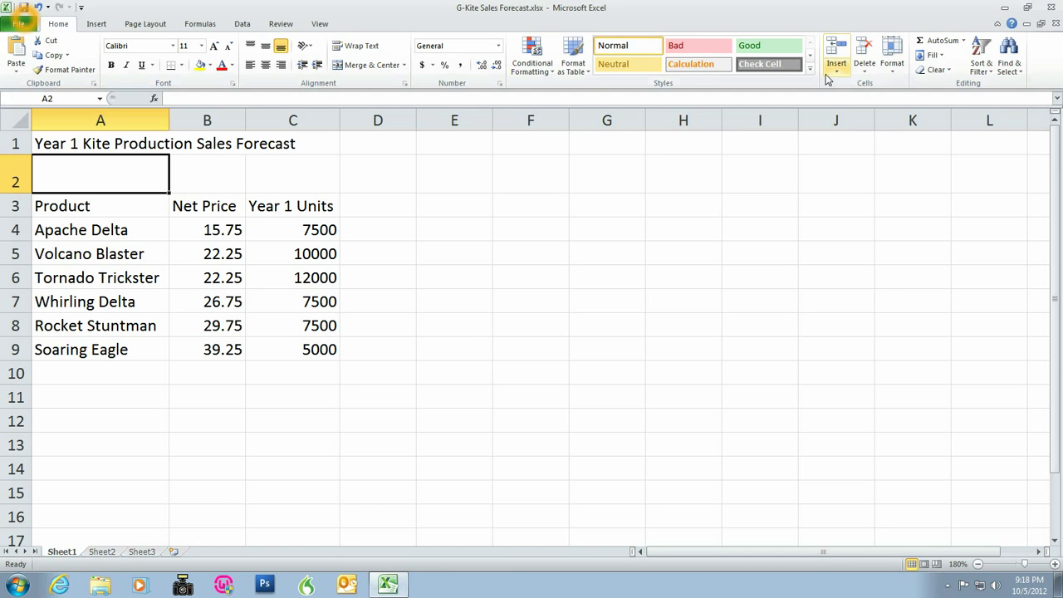
click(892, 73)
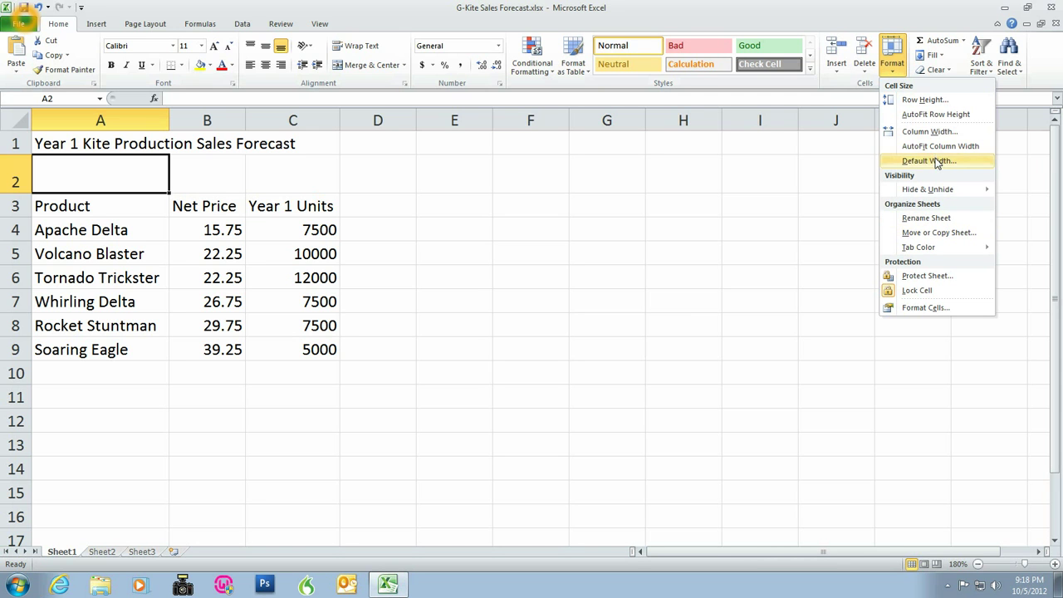
click(934, 101)
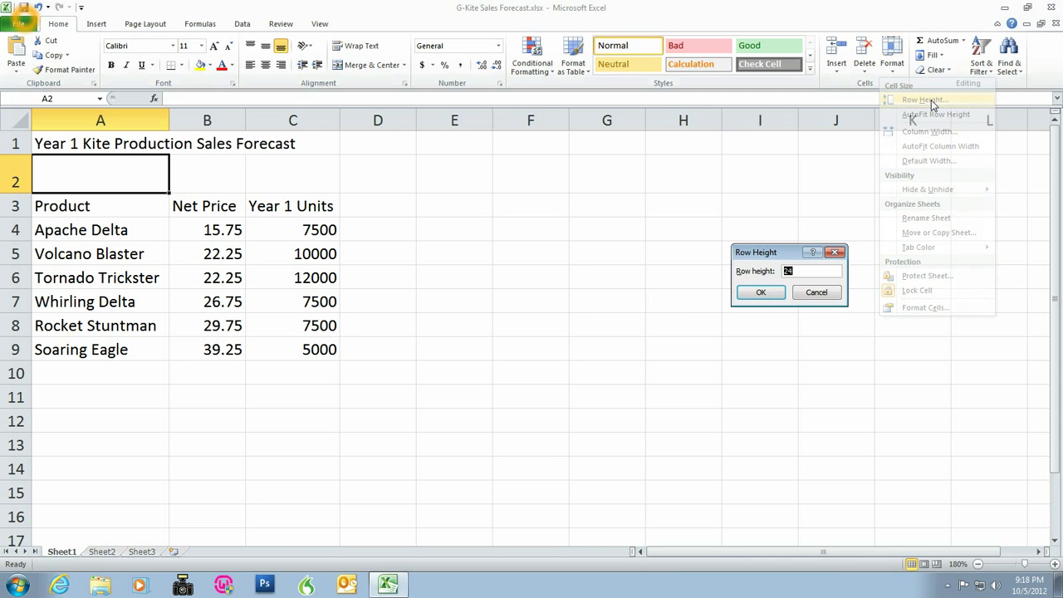
click(761, 295)
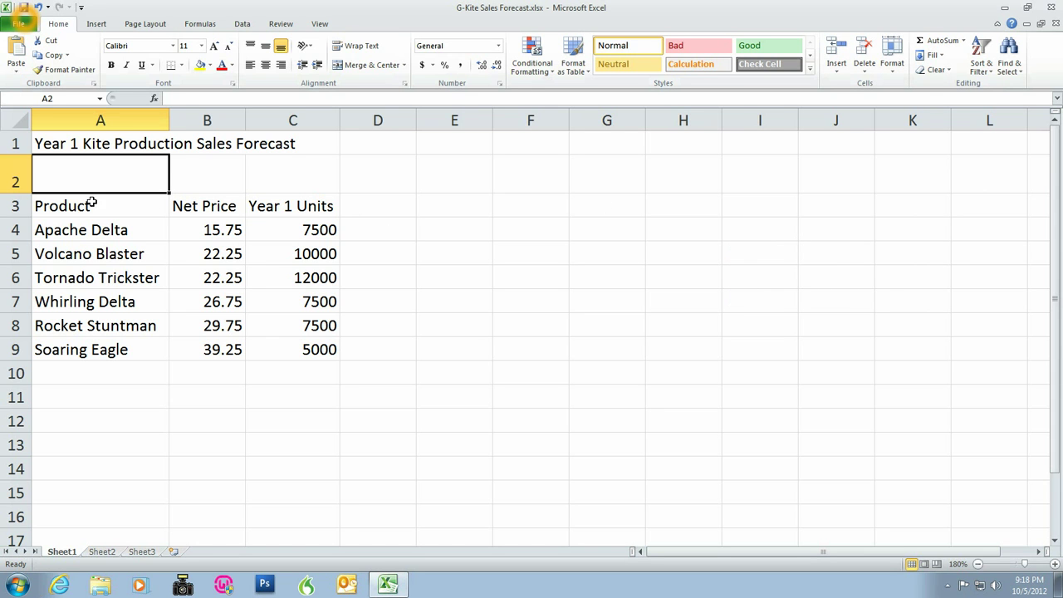
drag(13, 195, 13, 185)
right_click(15, 175)
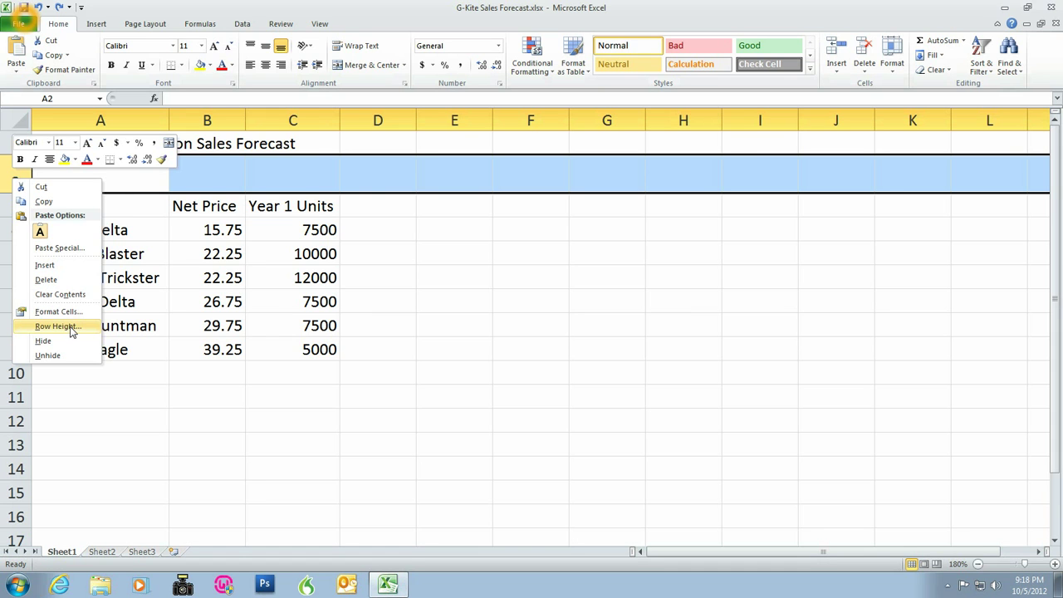
click(7, 182)
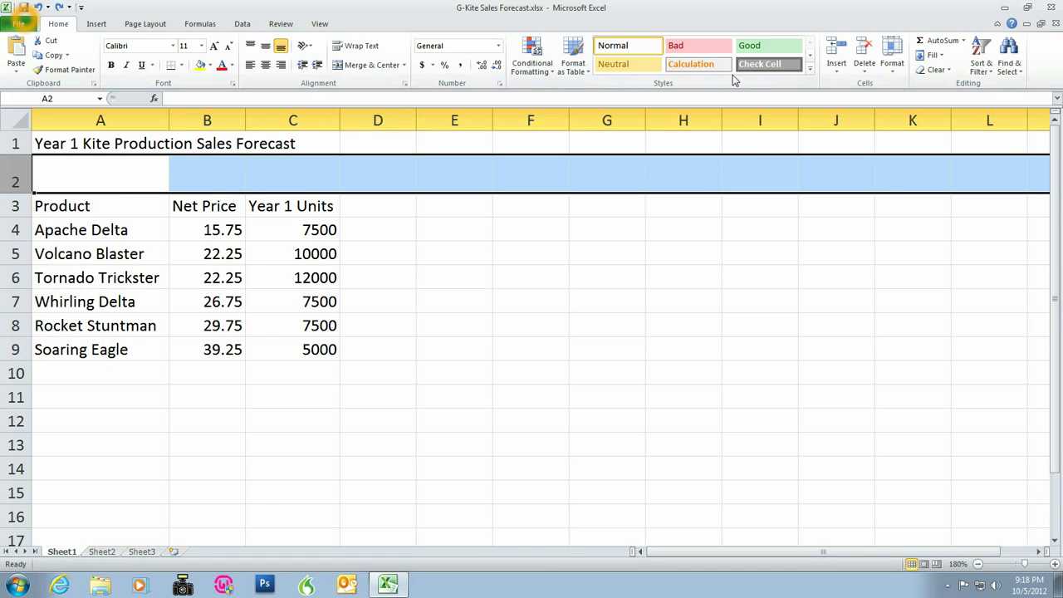
click(891, 71)
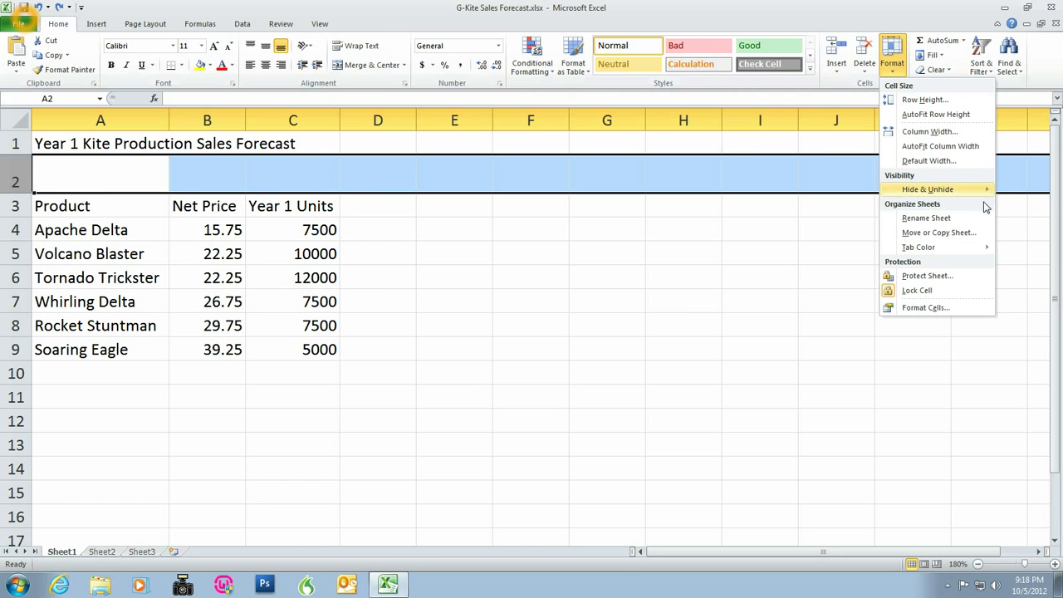
click(939, 103)
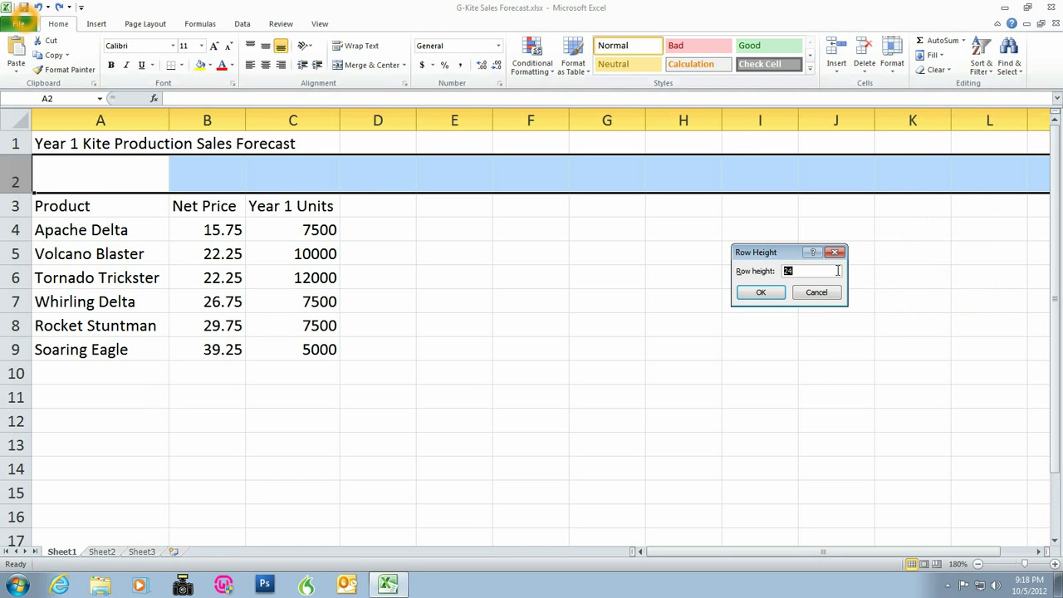
click(820, 293)
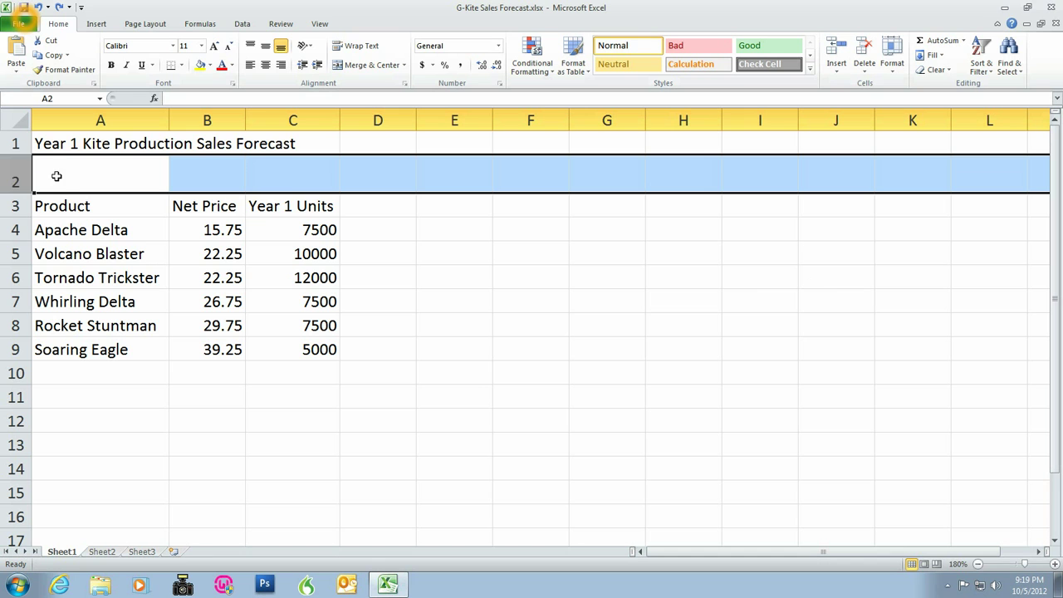
Set the height of blank row 2 to exactly 30
right_click(7, 174)
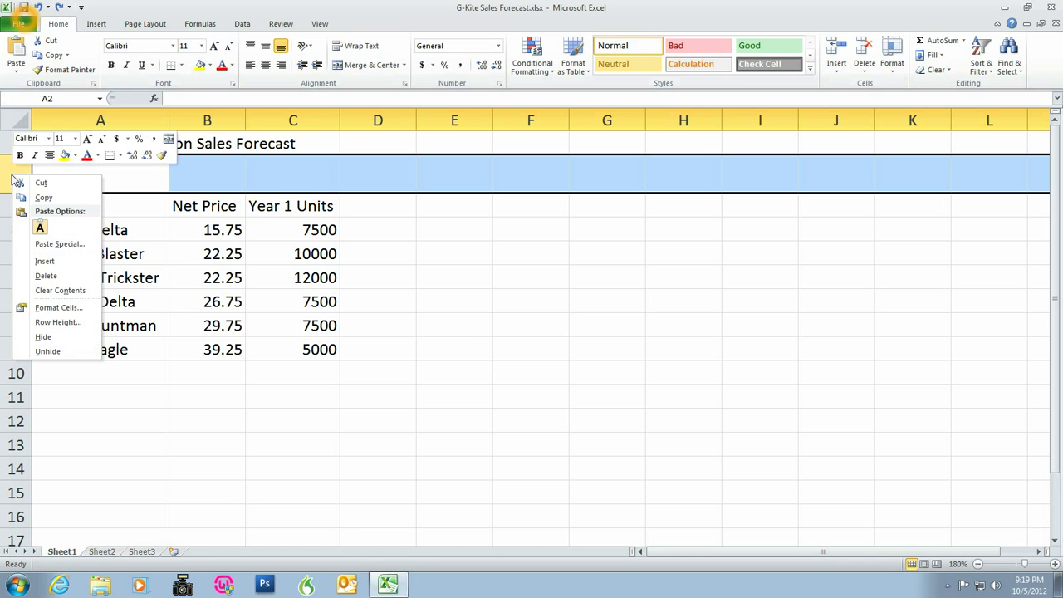
click(71, 324)
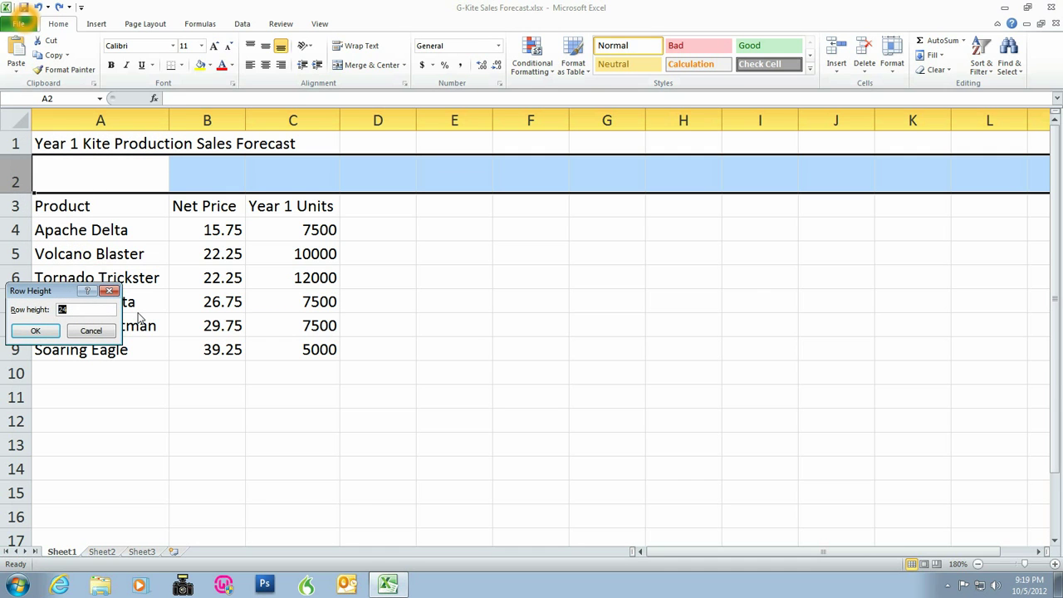
text(30)
click(35, 331)
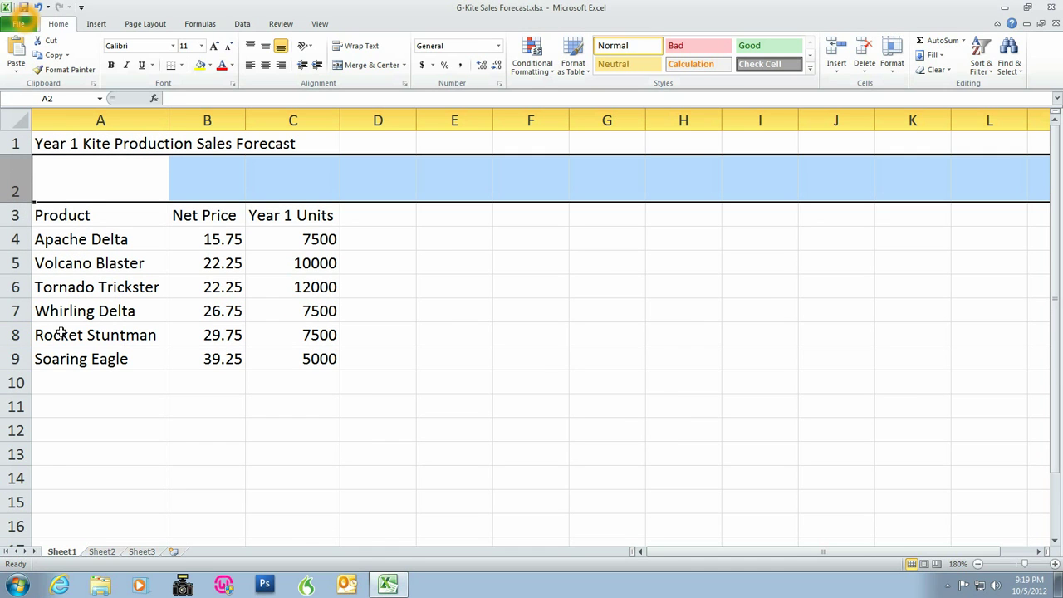